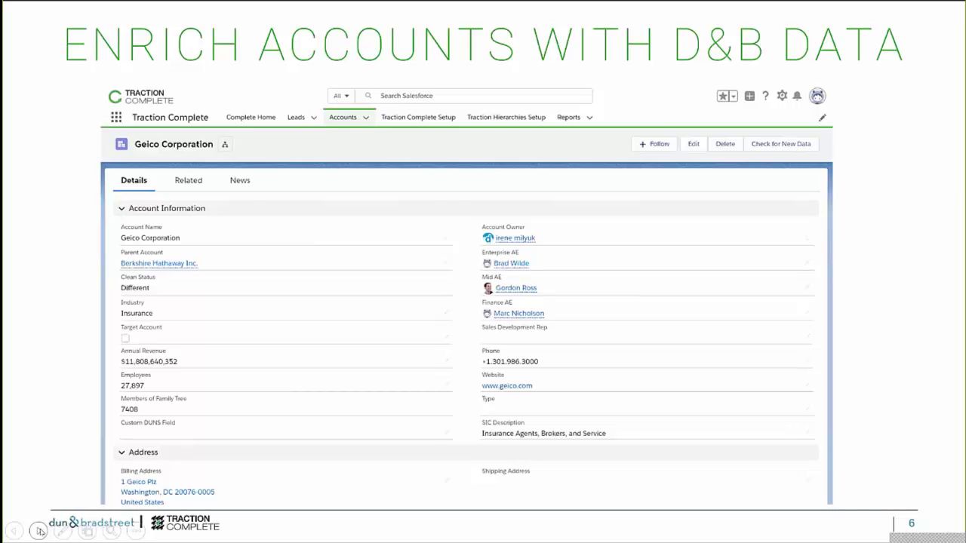
# Advance the slideshow through slides 7–9 to the 'Traction Hierarchies' slide on D&B reconciliation
pyautogui.click(40, 530)
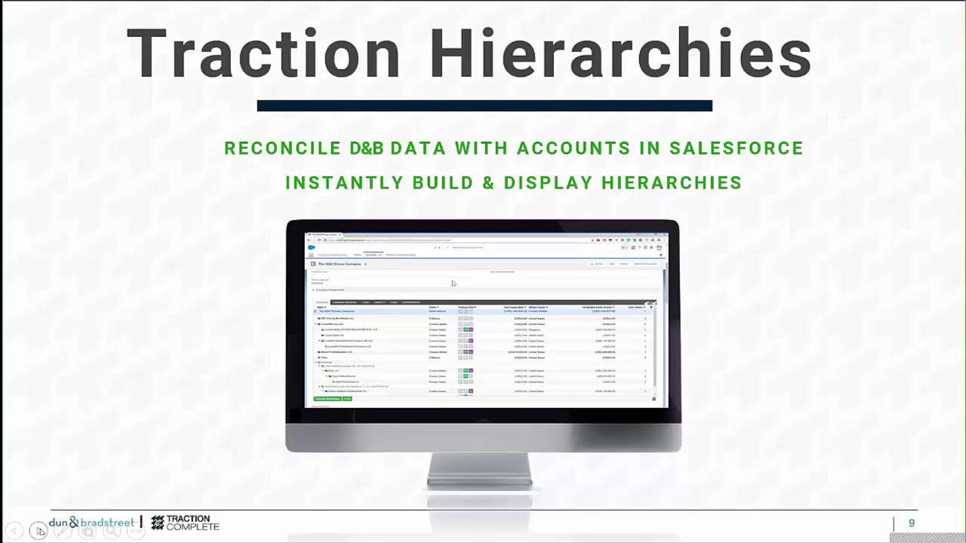
pyautogui.press('Right')
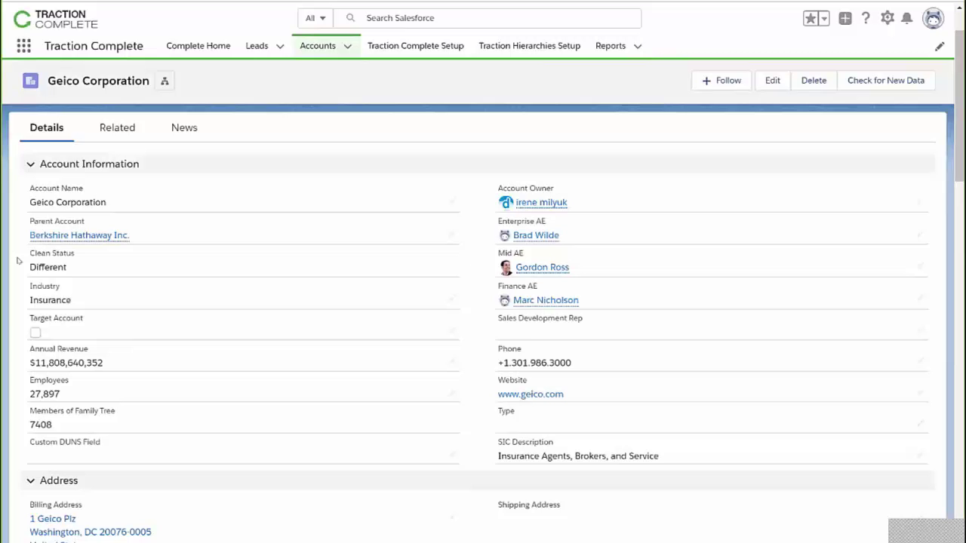
# Scroll down the Geico Corporation record to its rows in the Traction Hierarchies grid
pyautogui.scroll(-2, 18, 260)
pyautogui.scroll(-2, 18, 260)
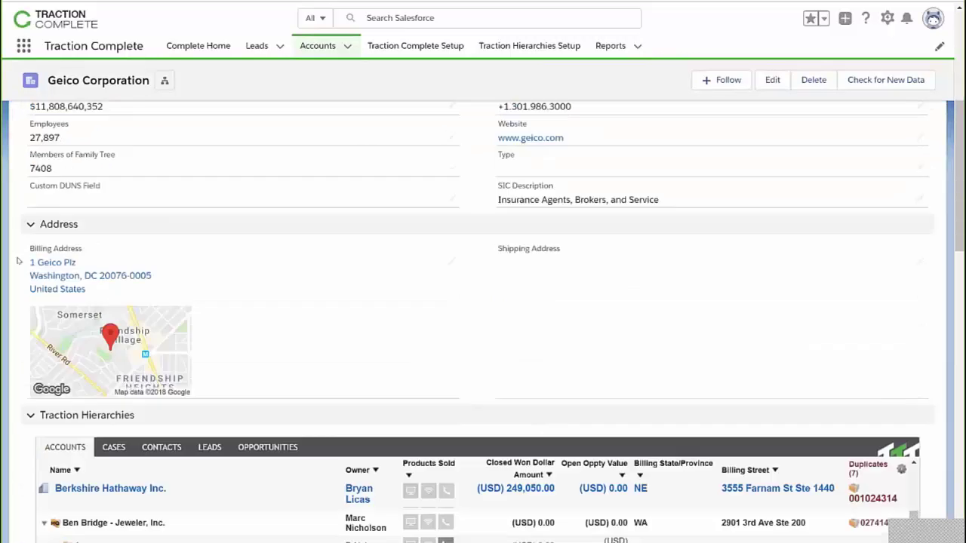
pyautogui.scroll(-2, 18, 260)
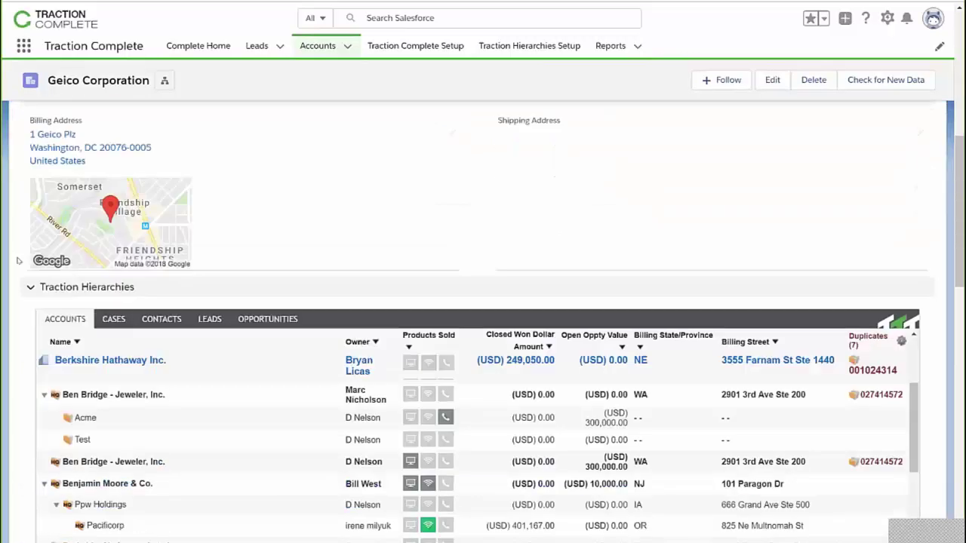
pyautogui.scroll(-3, 18, 260)
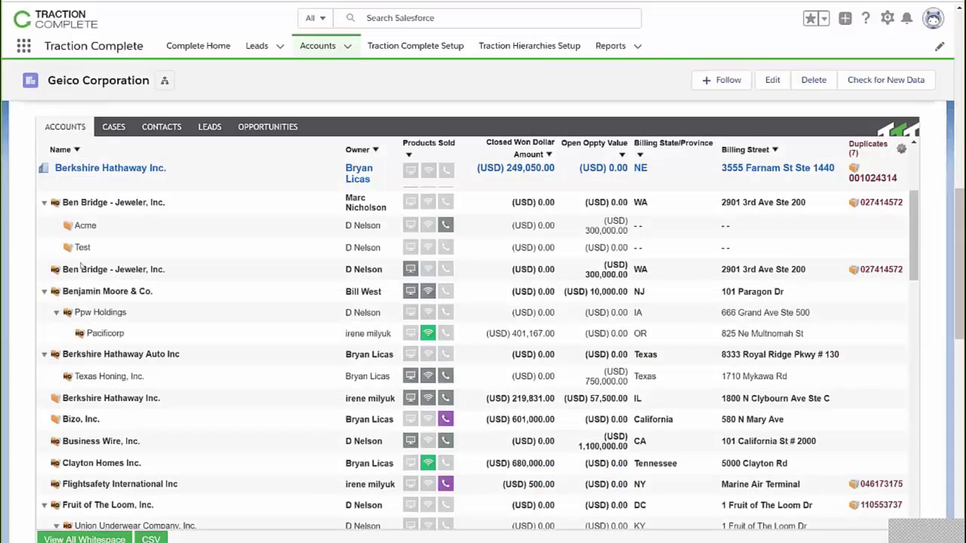
pyautogui.scroll(-2, 80, 264)
pyautogui.scroll(-3, 125, 271)
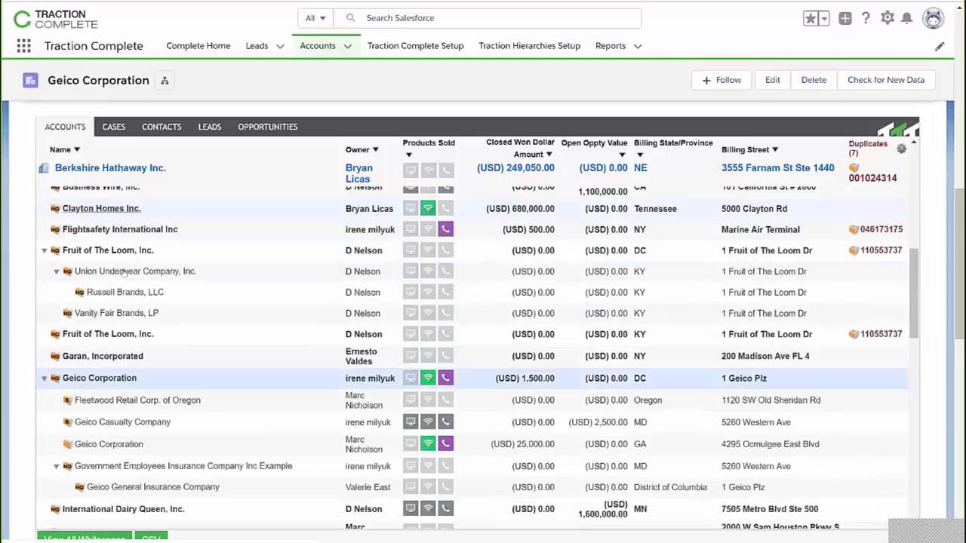
pyautogui.scroll(-2, 125, 274)
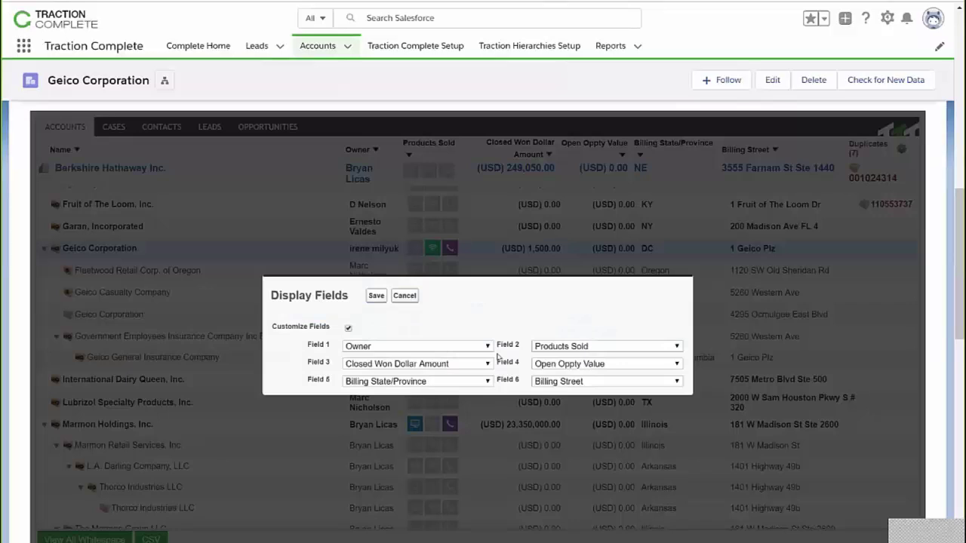
# Replace Closed Won Dollar Amount with Billing Street as display Field 3 and save
pyautogui.click(418, 366)
pyautogui.scroll(-2, 476, 296)
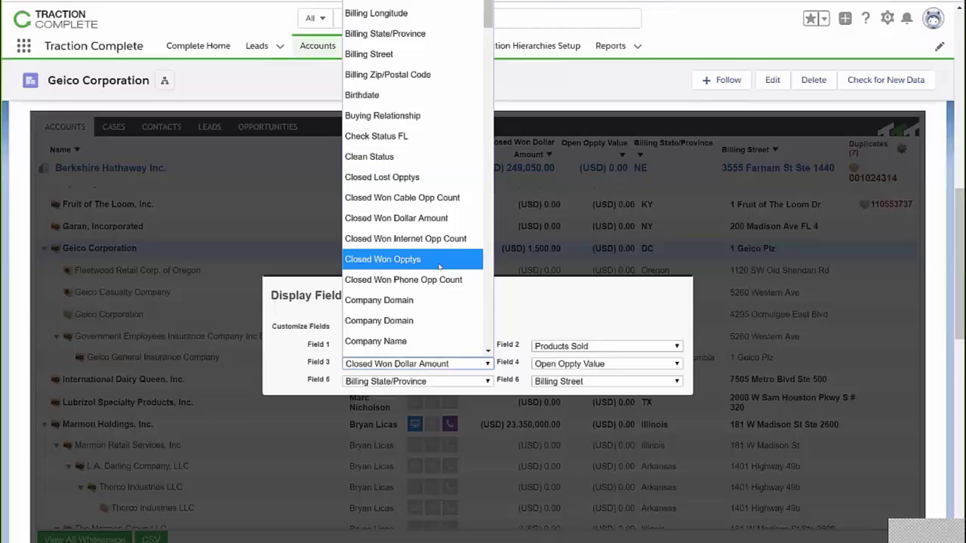
pyautogui.press('b')
pyautogui.press('Down')
pyautogui.press('Down')
pyautogui.press('Down')
pyautogui.press('Down')
pyautogui.press('Down')
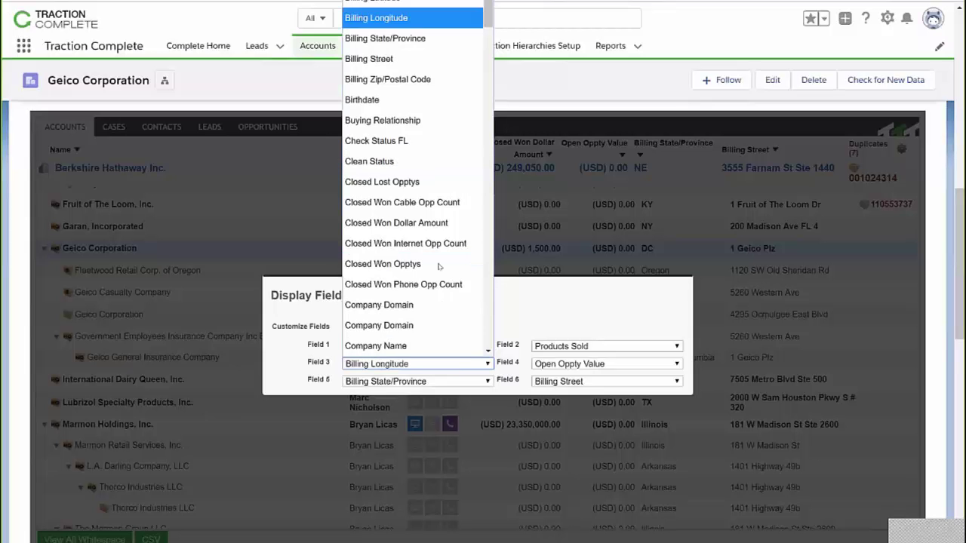
pyautogui.press('Down')
pyautogui.press('Return')
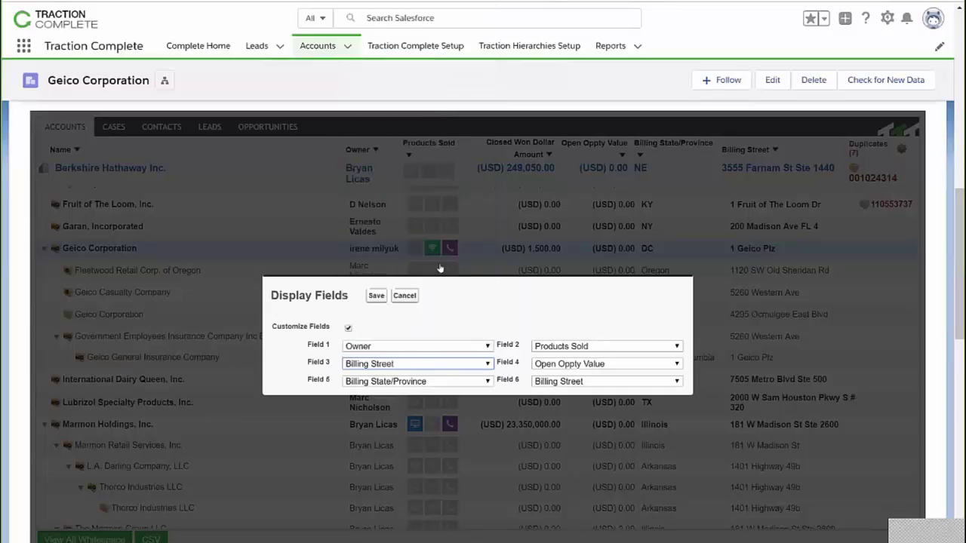
pyautogui.click(374, 296)
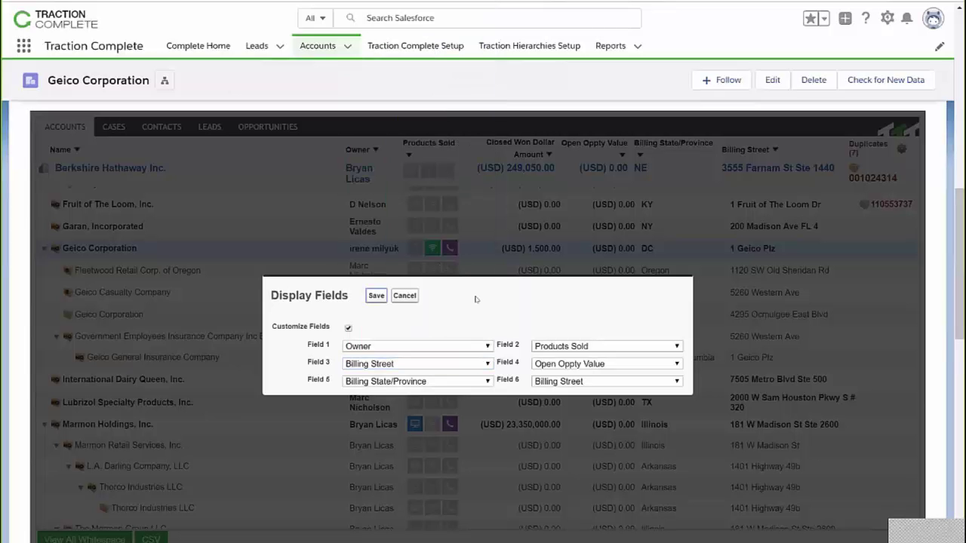
pyautogui.click(378, 300)
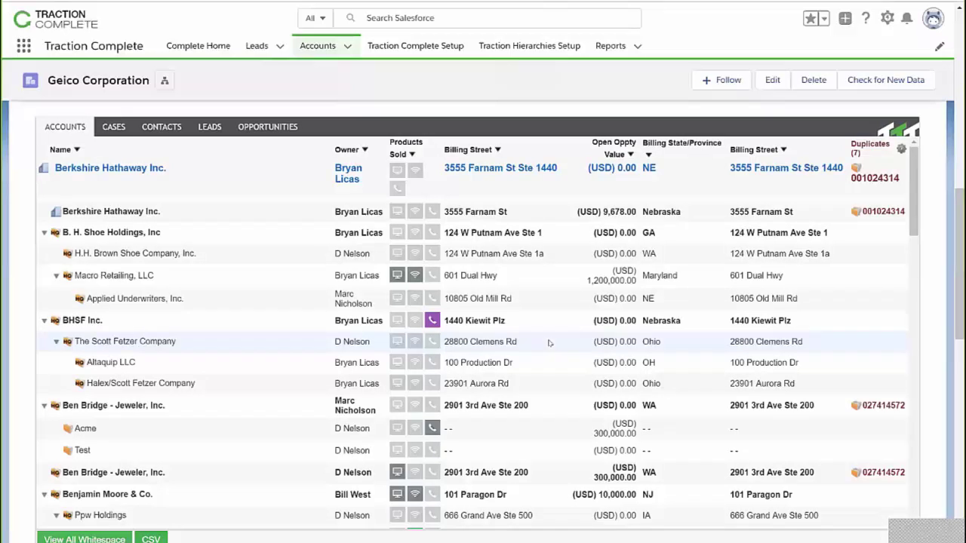
pyautogui.scroll(-1, 519, 310)
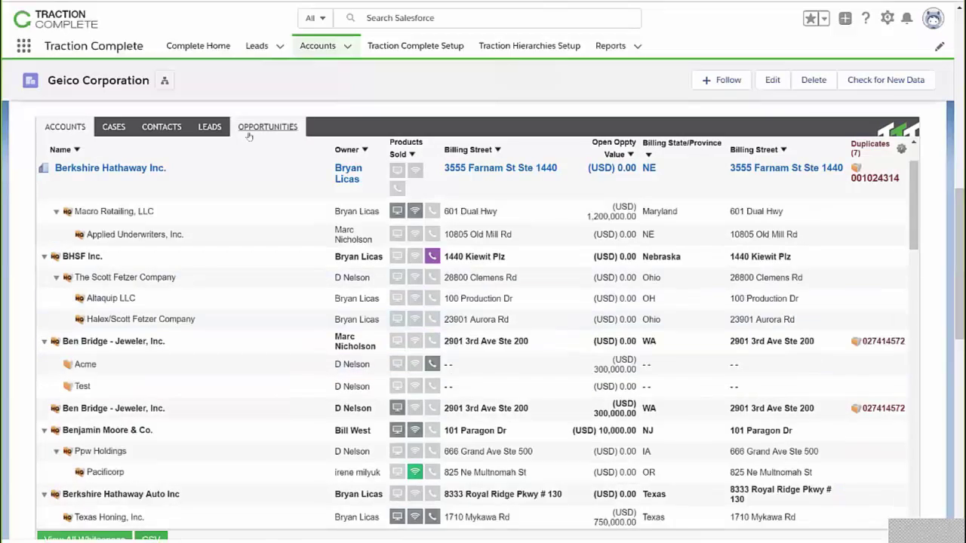
pyautogui.click(248, 135)
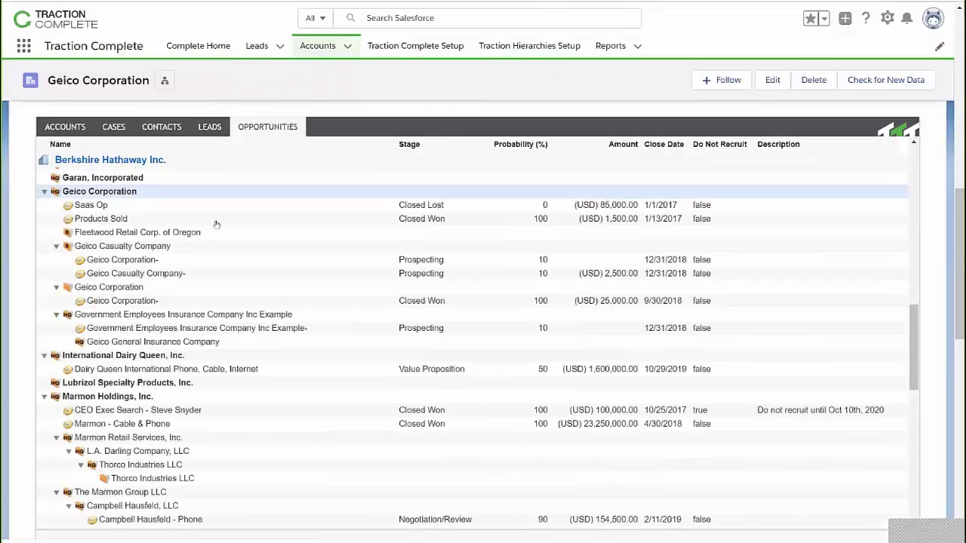
pyautogui.click(162, 127)
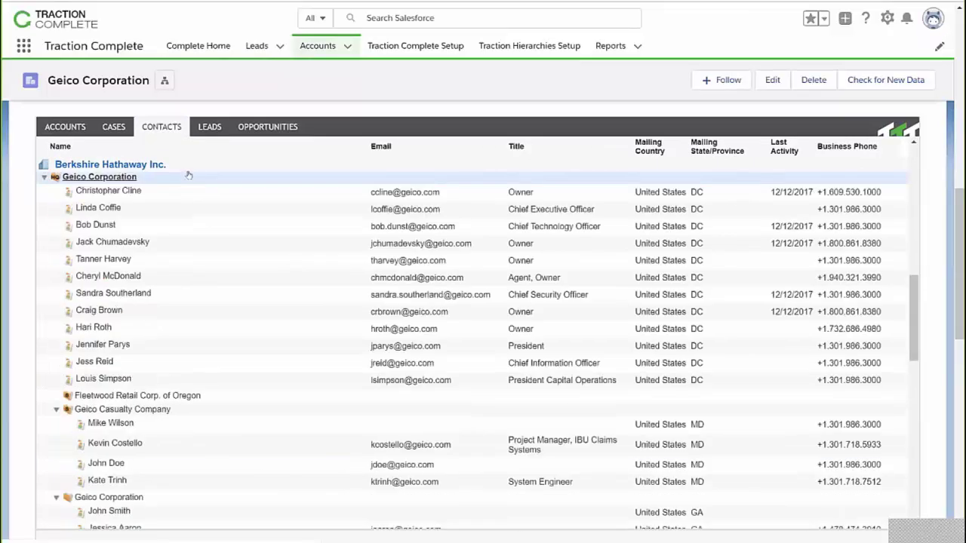
pyautogui.scroll(-3, 238, 264)
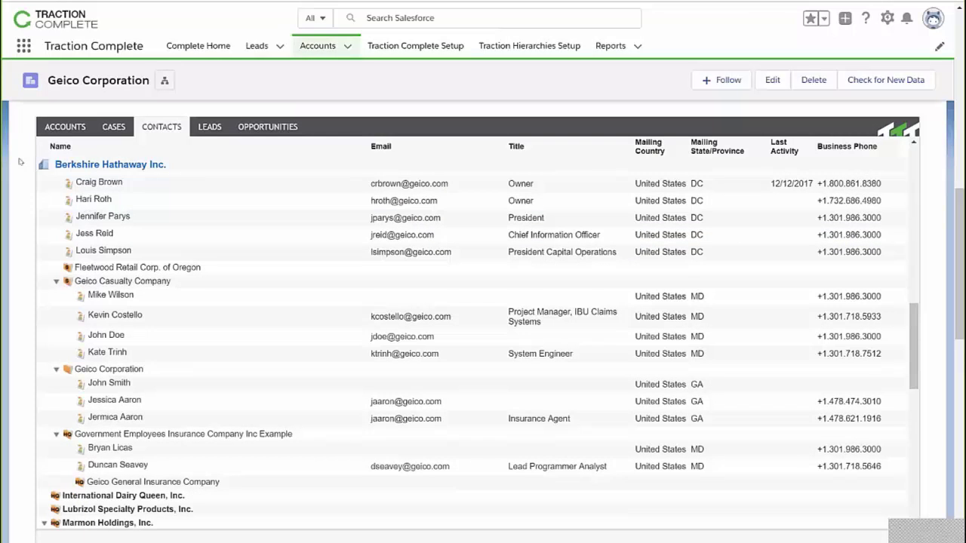
pyautogui.scroll(-1, 20, 162)
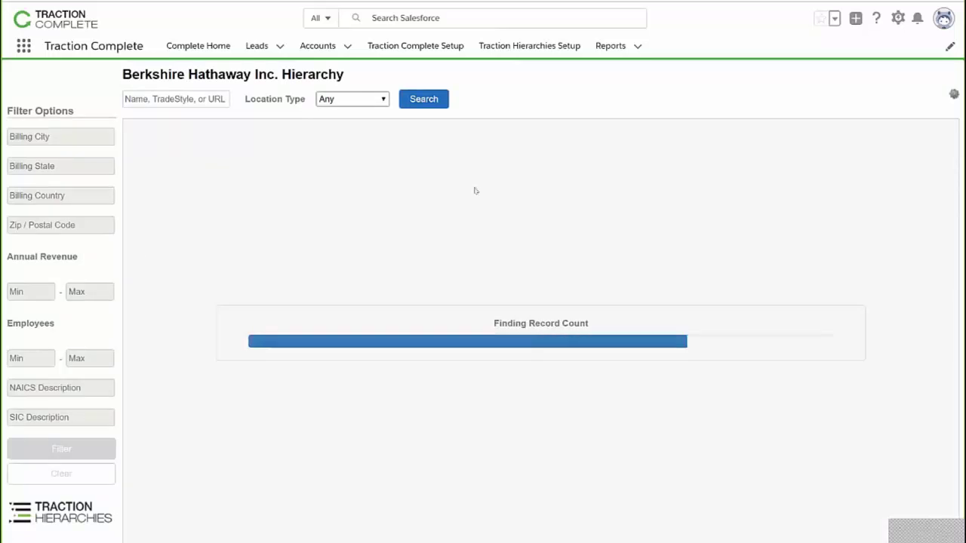
pyautogui.click(371, 104)
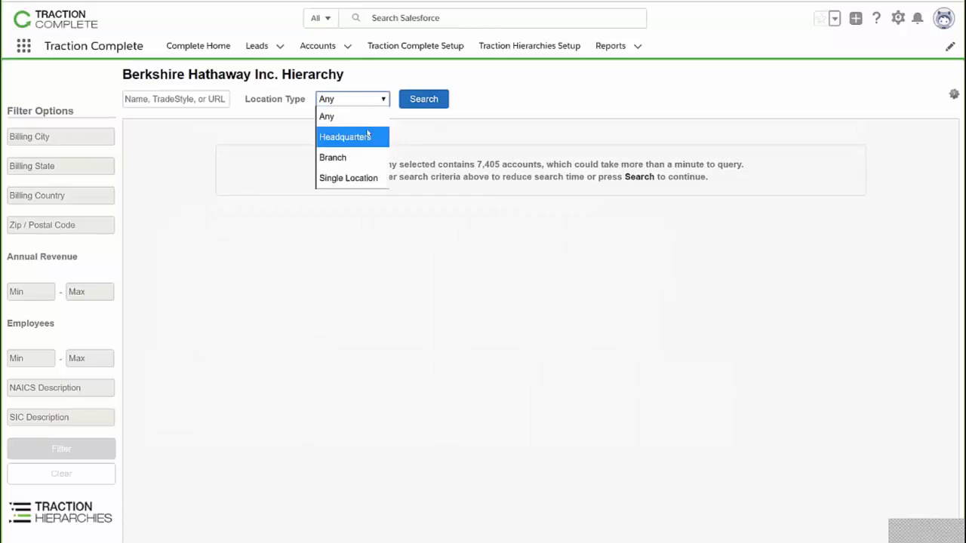
pyautogui.click(367, 135)
pyautogui.click(424, 99)
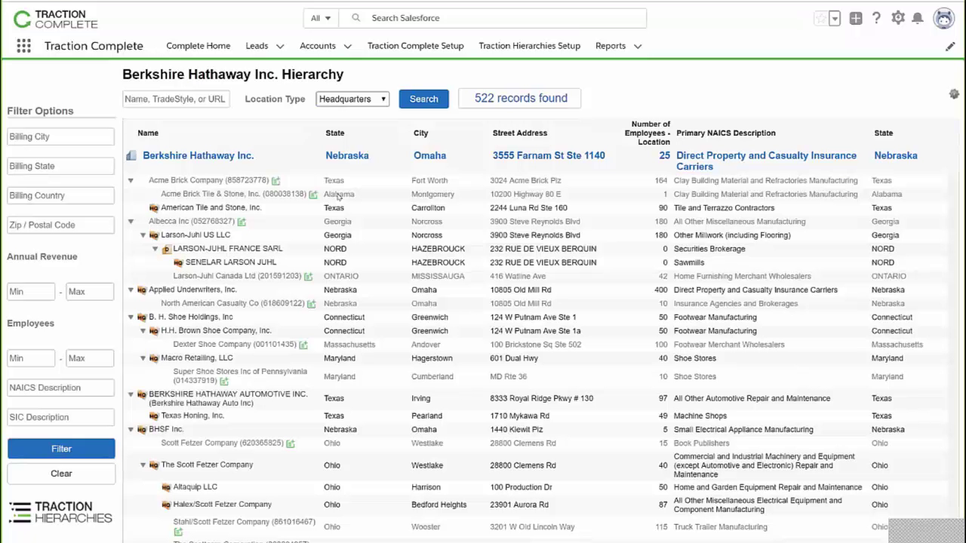
pyautogui.scroll(-10, 338, 196)
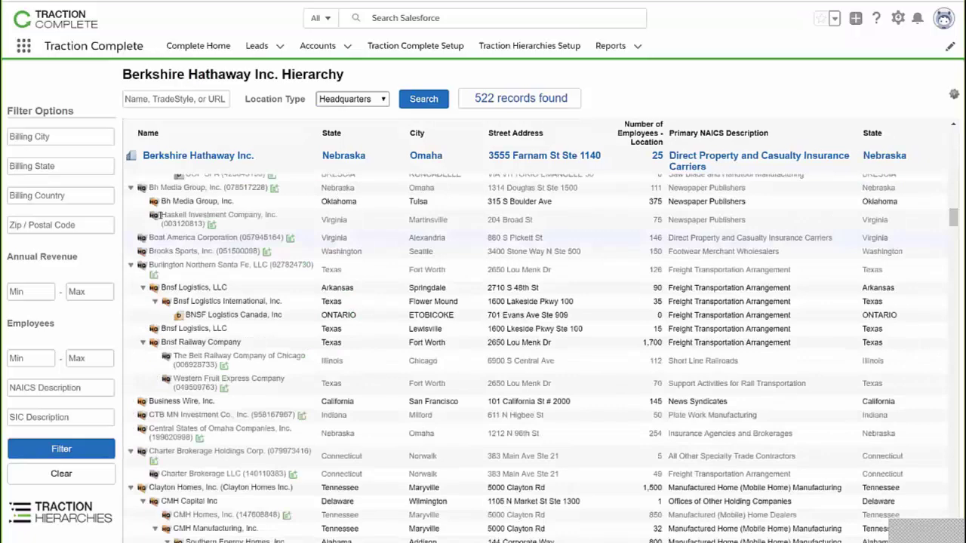
pyautogui.scroll(-10, 158, 215)
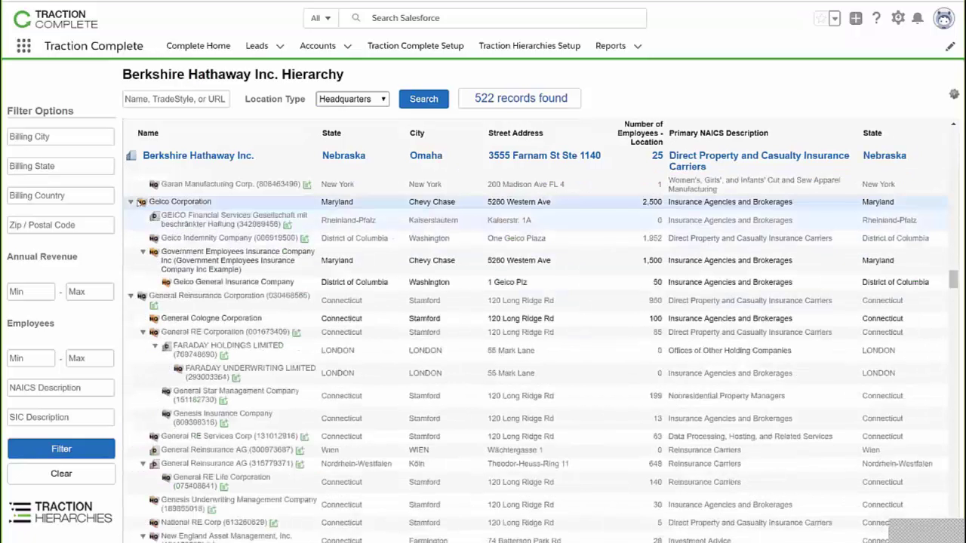
pyautogui.scroll(-3, 141, 202)
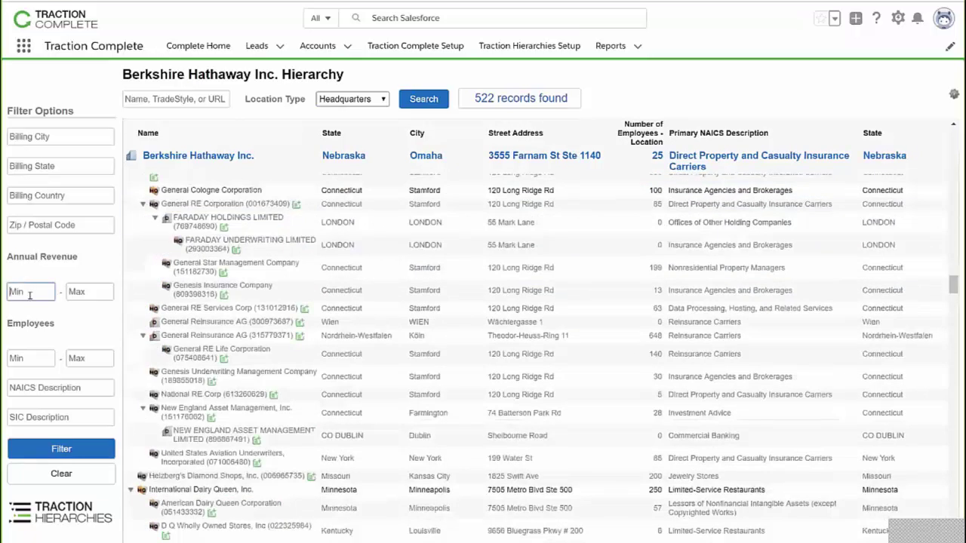
# Set the Employees Min filter to 250, leaving 59 of 522 records, and scroll to Geico
pyautogui.click(20, 353)
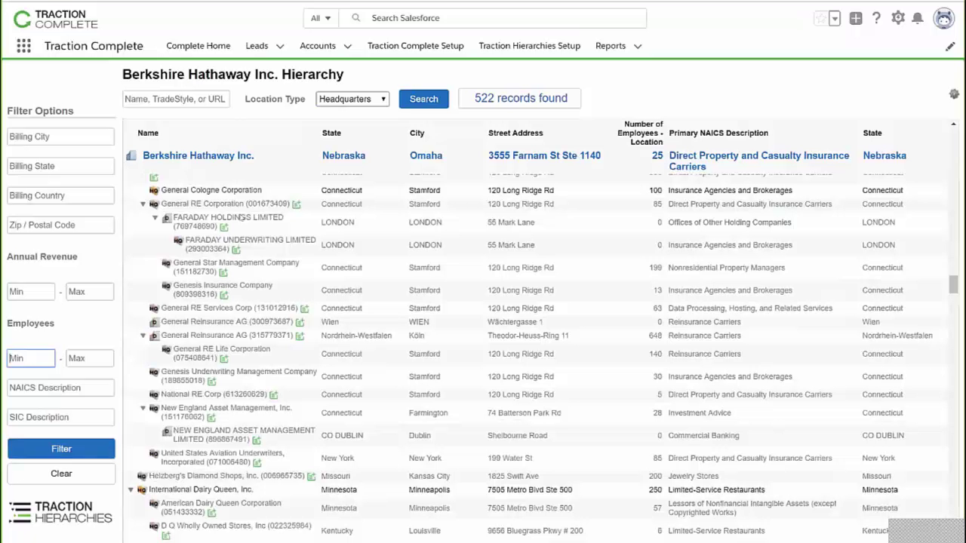
pyautogui.write('250')
pyautogui.press('Return')
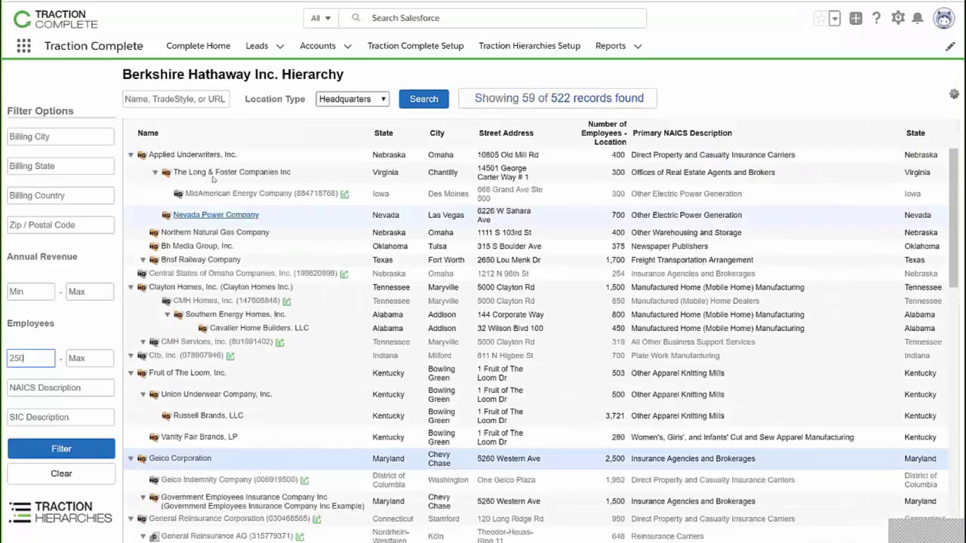
pyautogui.scroll(-2, 215, 211)
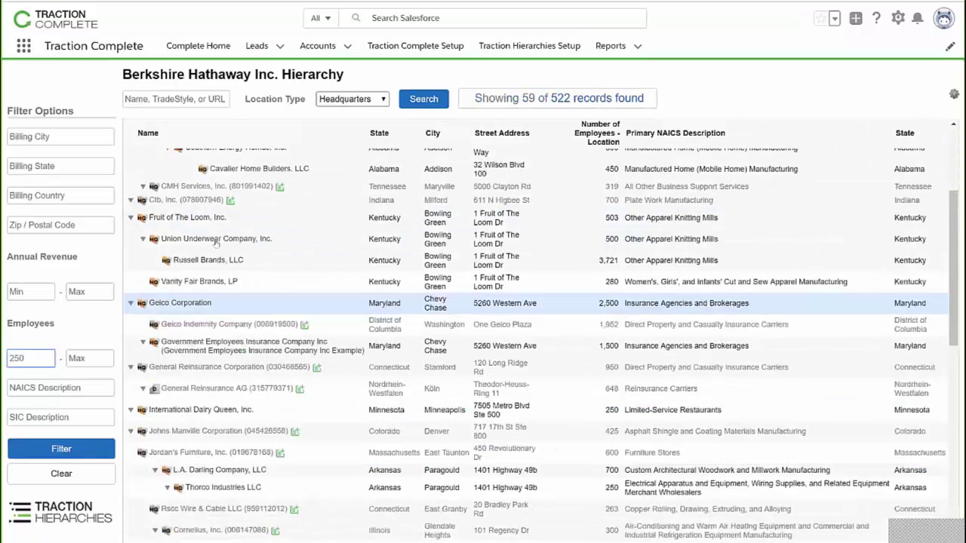
pyautogui.scroll(-2, 215, 242)
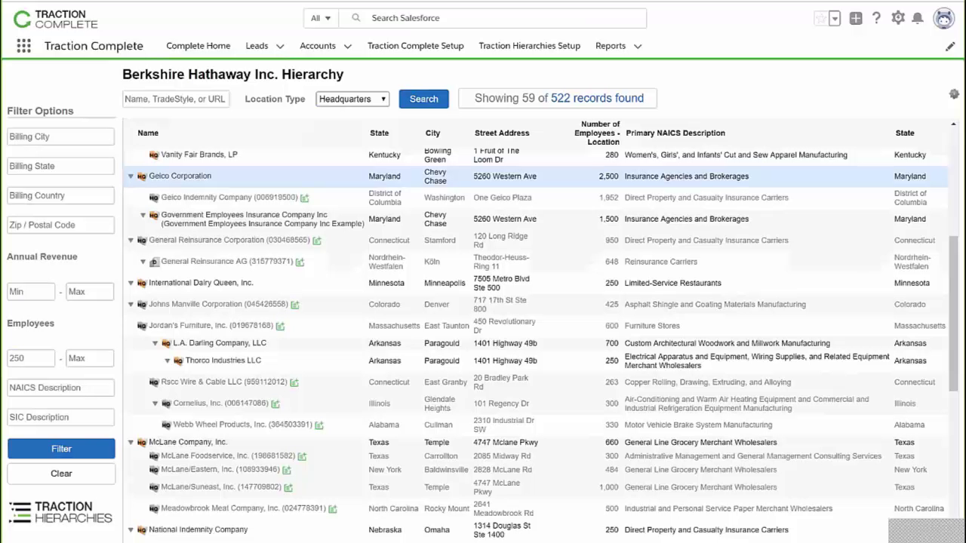
# Open the Geico Corporation account from the grid and scroll to its Traction Hierarchies table
pyautogui.click(179, 175)
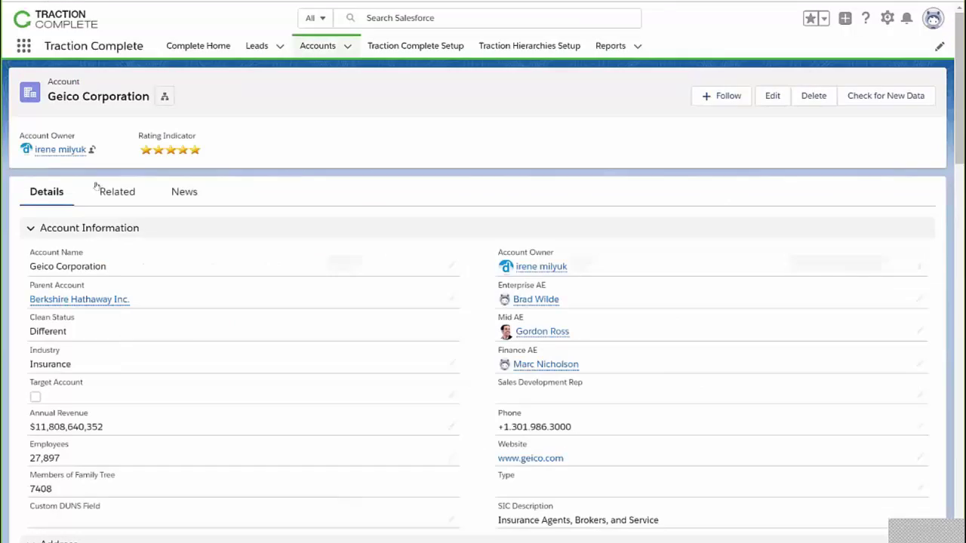
pyautogui.scroll(-2, 98, 186)
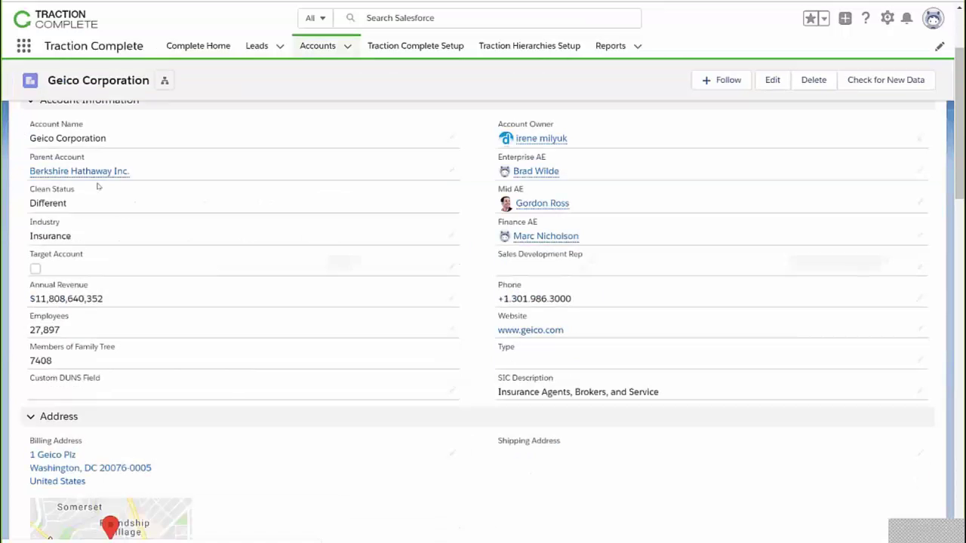
pyautogui.scroll(-5, 97, 186)
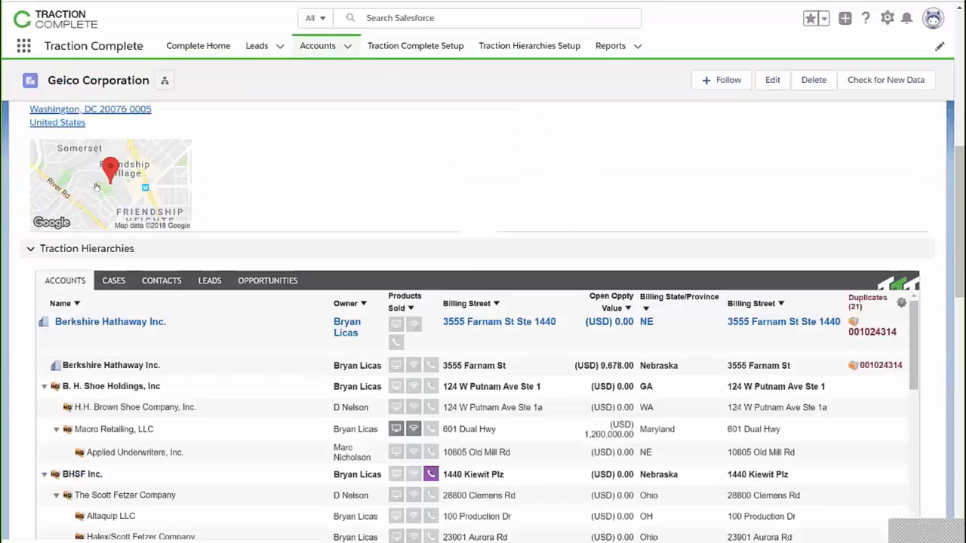
pyautogui.scroll(-5, 109, 240)
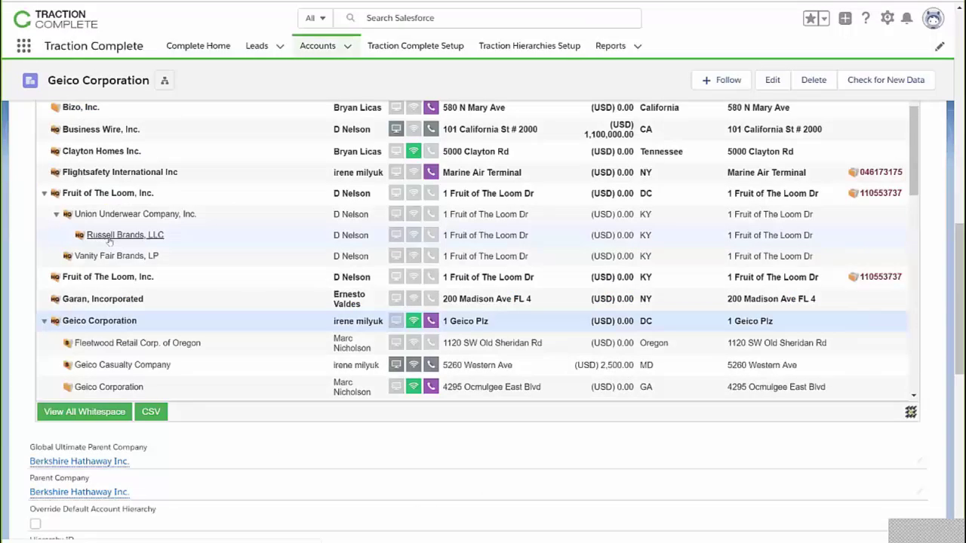
pyautogui.scroll(-3, 109, 240)
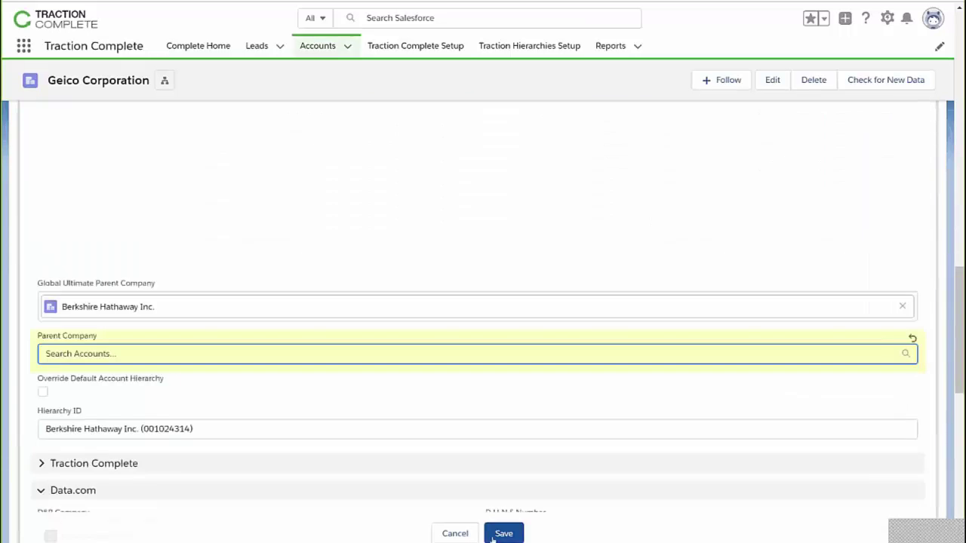
# Save Geico Corporation's record with the Parent Company field cleared
pyautogui.click(494, 534)
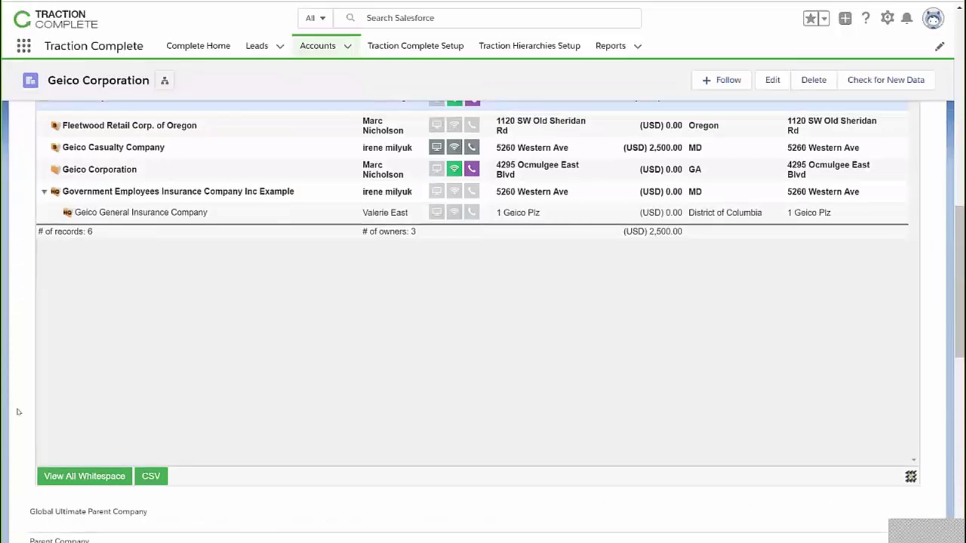
pyautogui.scroll(1, 19, 412)
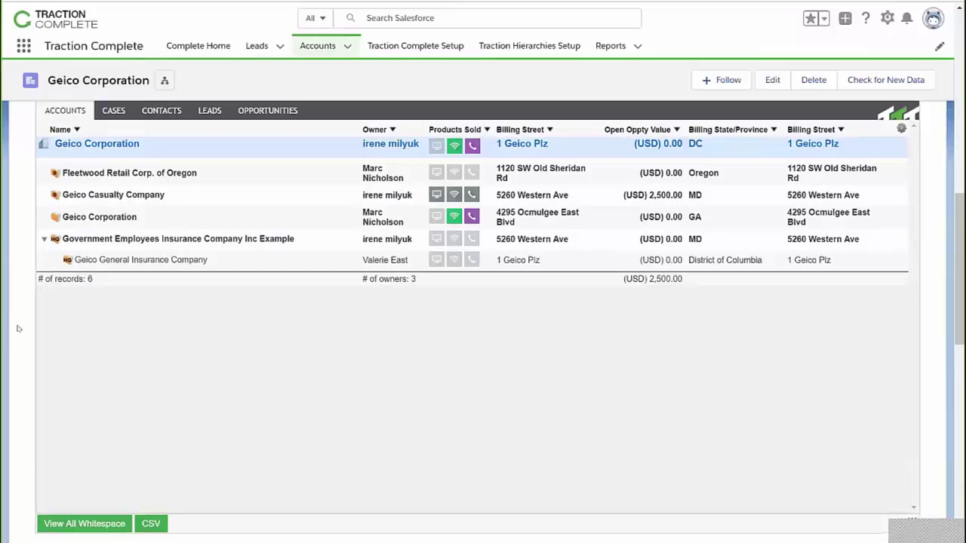
pyautogui.scroll(1, 19, 329)
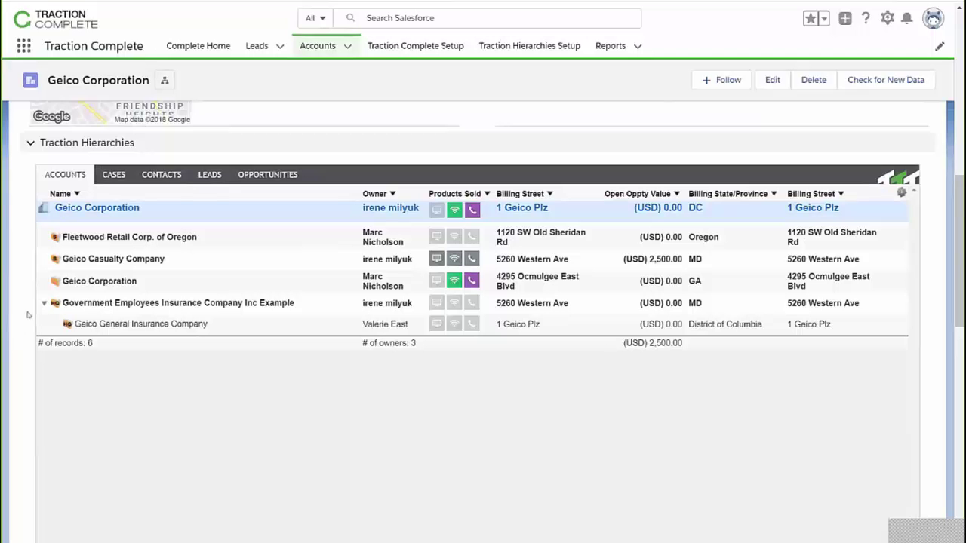
# Review Geico's six-account hierarchy, where Geico Casualty Company holds the only open opportunity value, 2,500.00
pyautogui.scroll(-2, 28, 315)
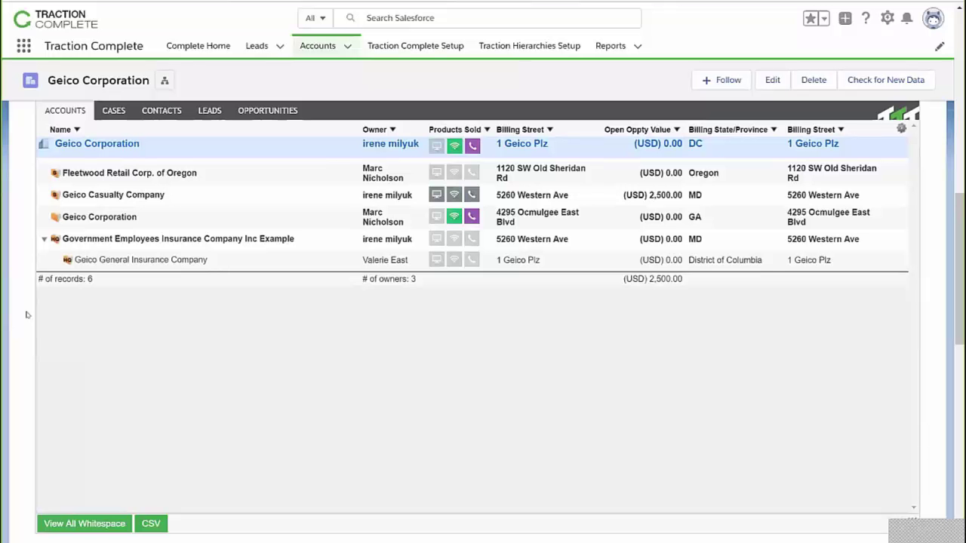
pyautogui.scroll(1, 26, 314)
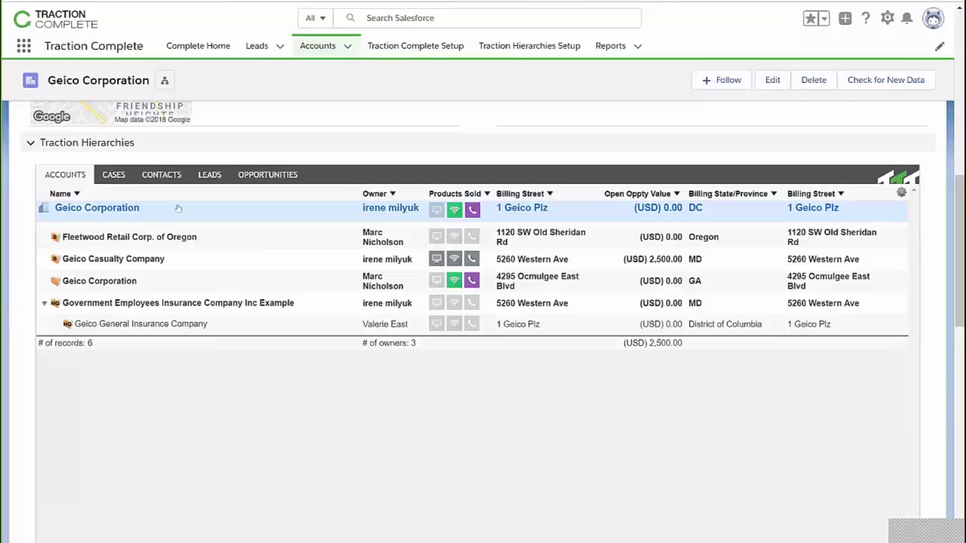
pyautogui.click(267, 174)
# Bring up the Alt+Tab window switcher to return to the PowerPoint slide show
pyautogui.hotkey('alt', 'Tab')
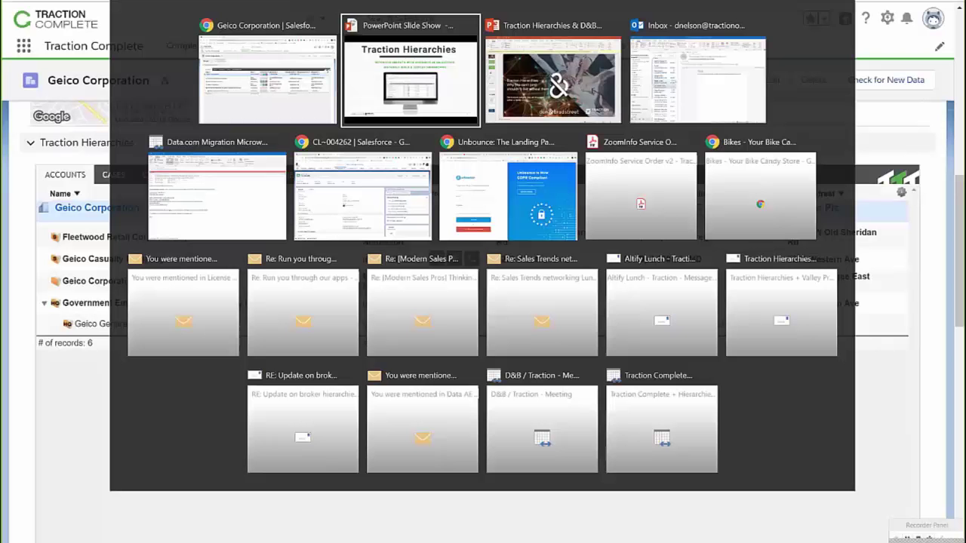